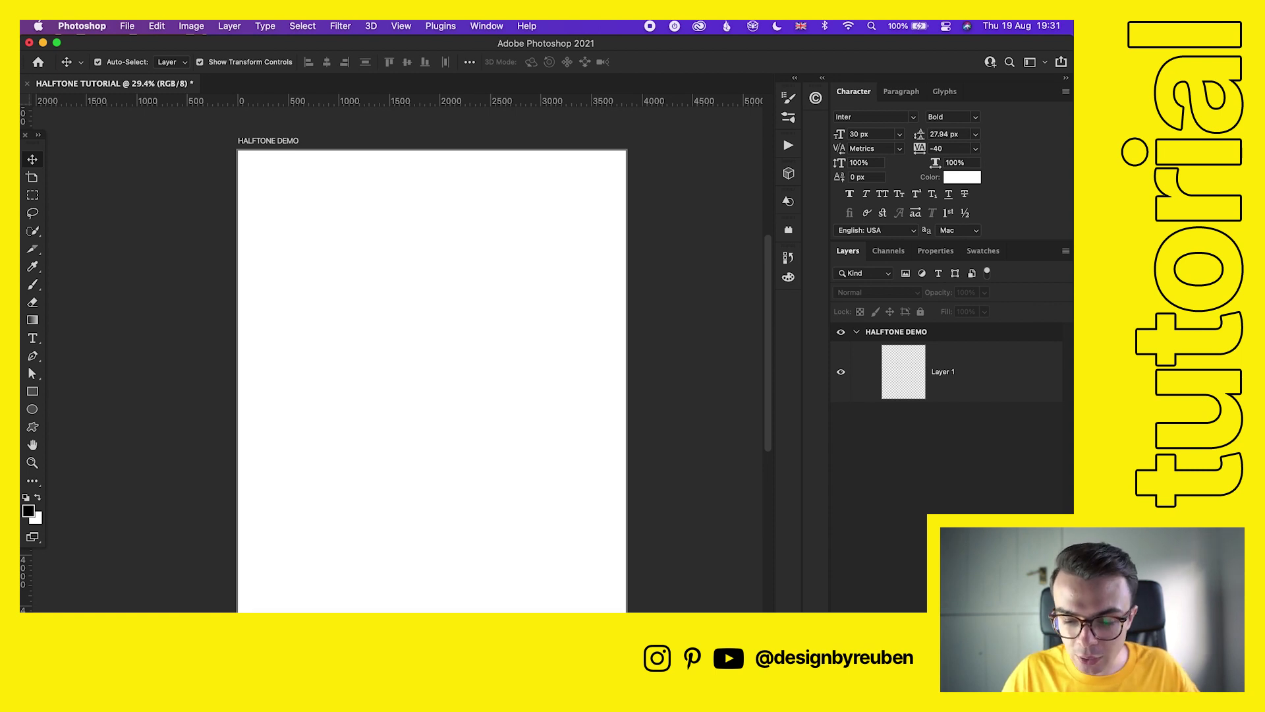
Place the downloaded Unsplash portrait JPG onto the HALFTONE DEMO artboard above Layer 1
click(852, 607)
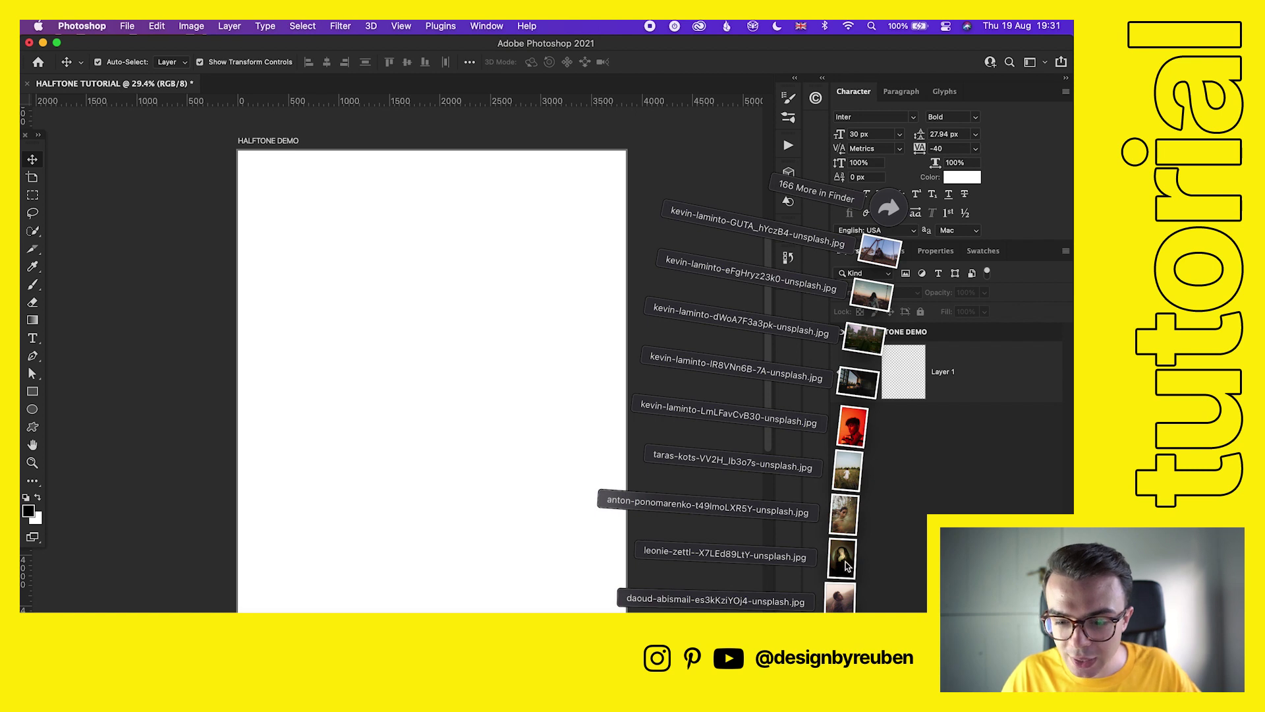
drag(847, 567, 483, 438)
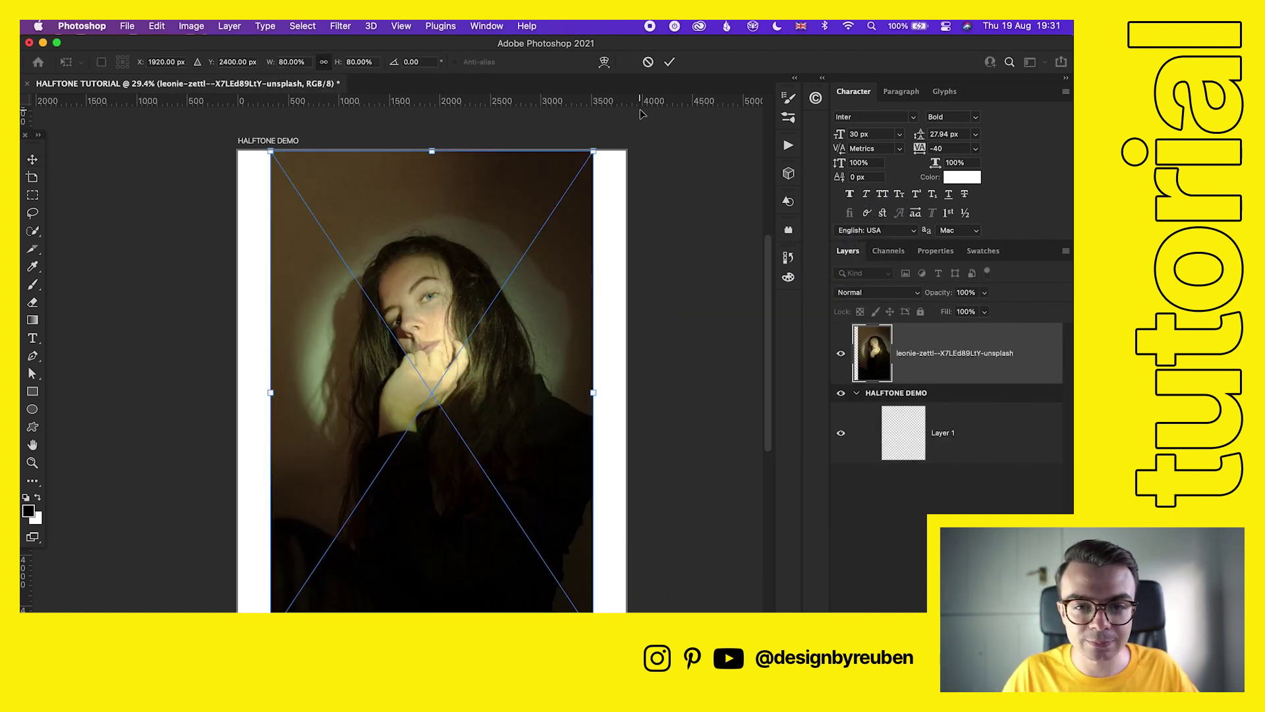
click(669, 62)
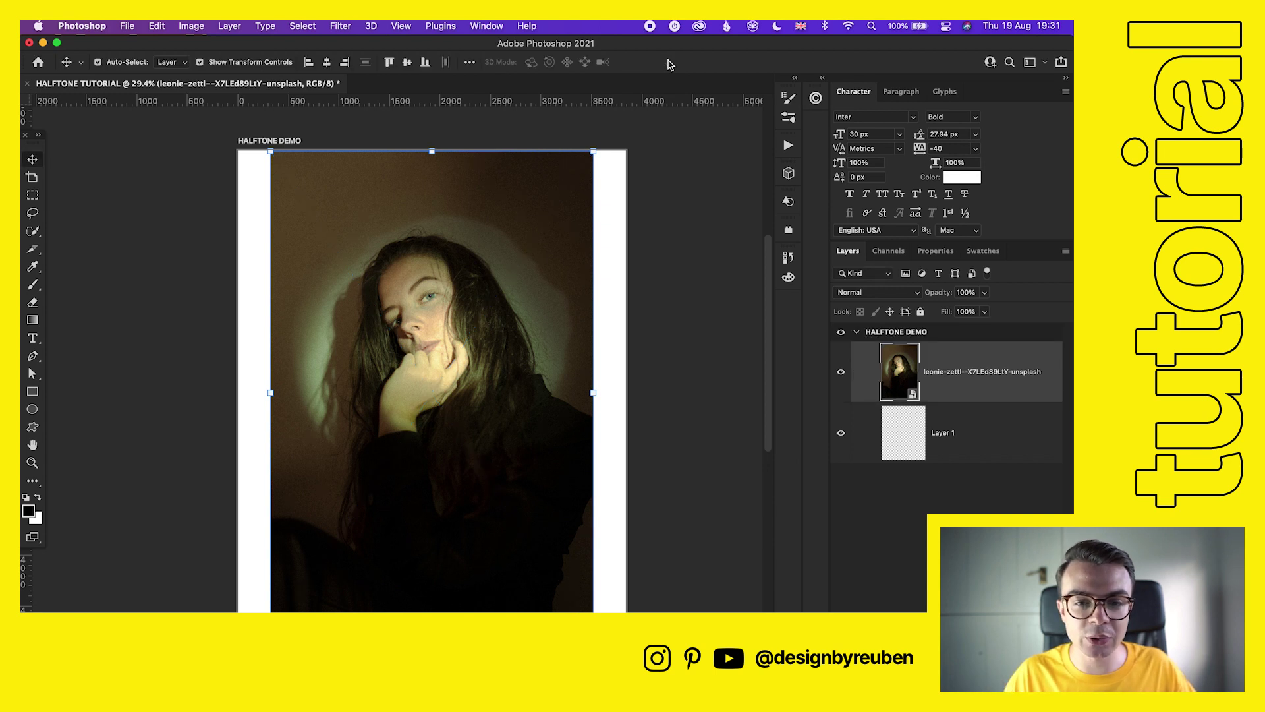
click(975, 494)
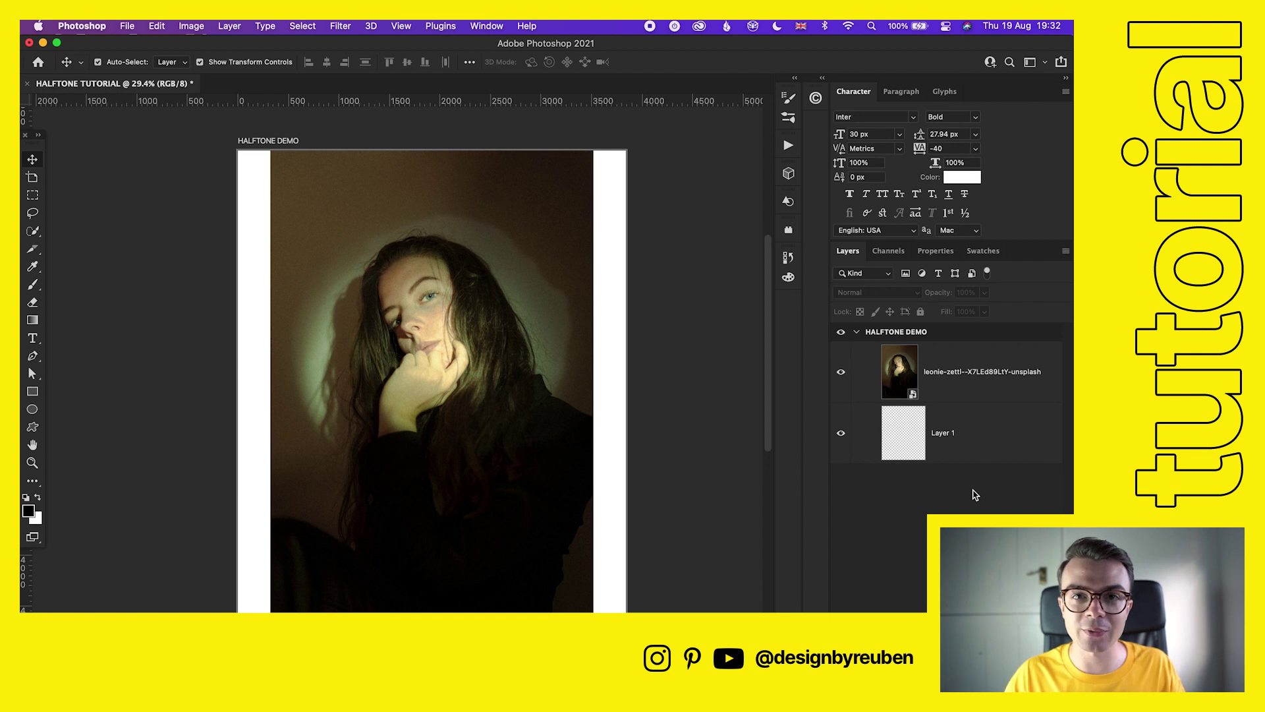
click(976, 397)
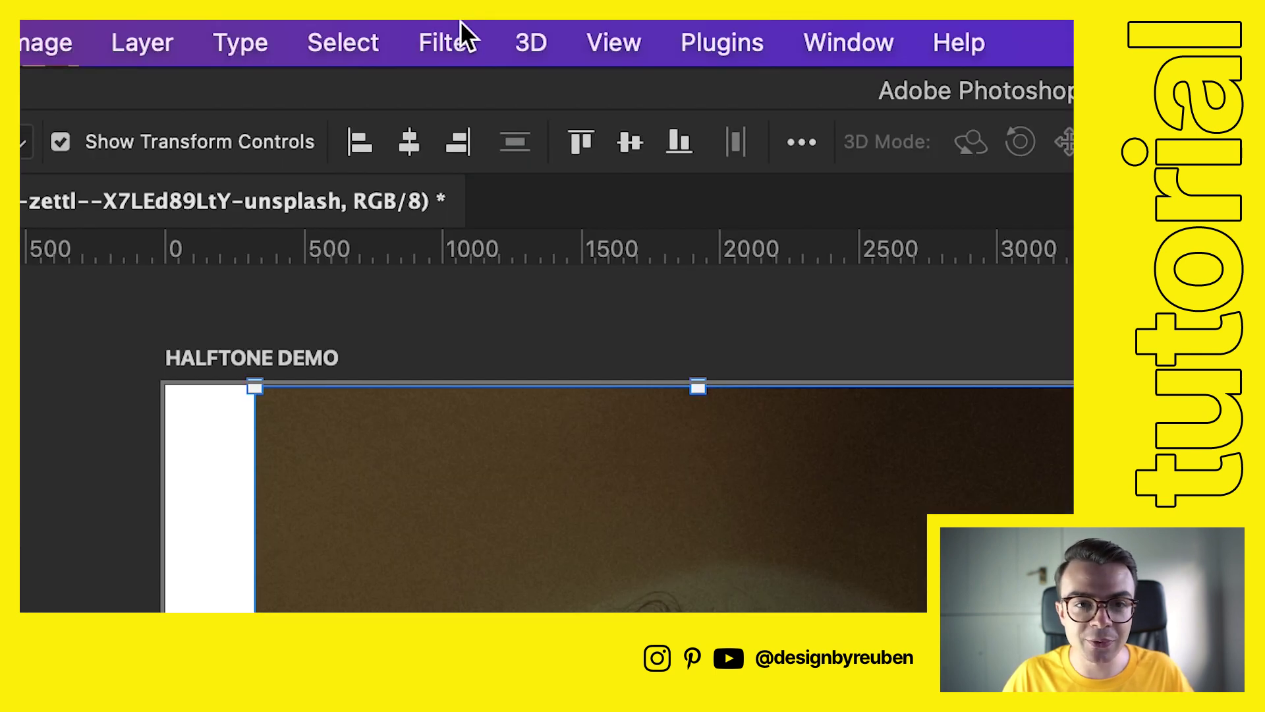
Preview the Filter Gallery's Sketch > Halftone Pattern on the portrait at Size 5, Contrast 5, Dot type
click(460, 26)
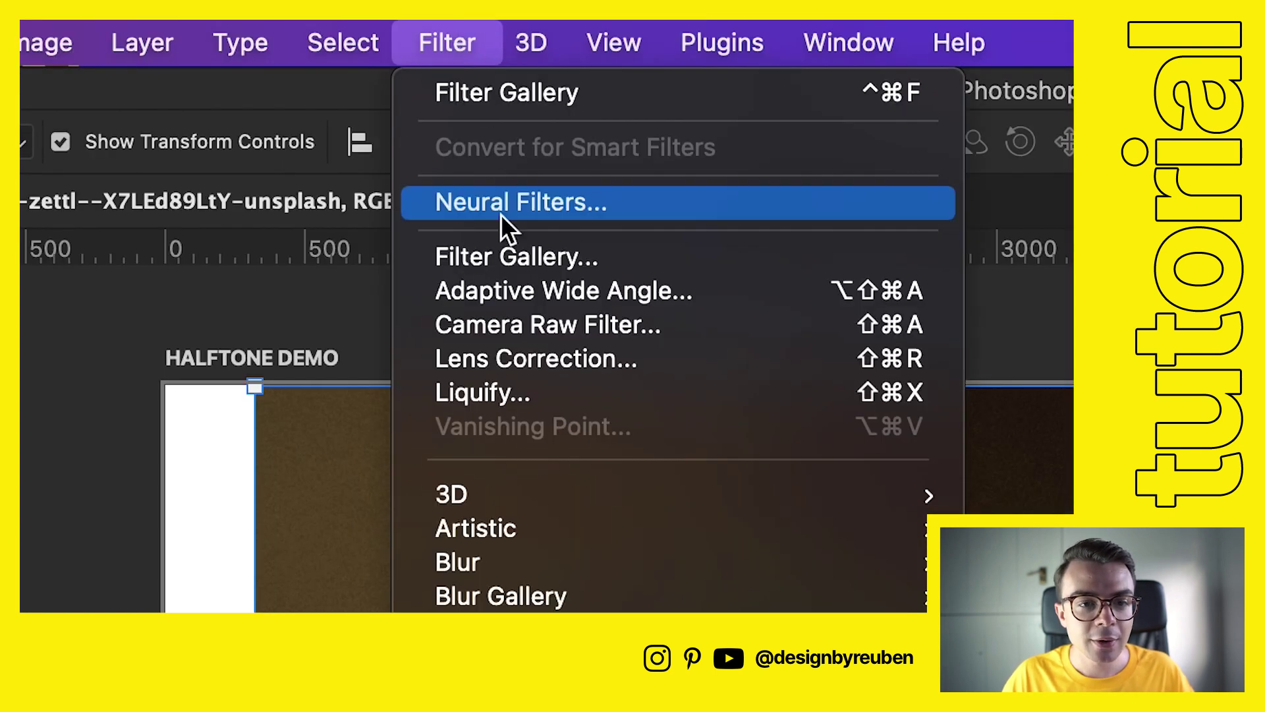
click(508, 262)
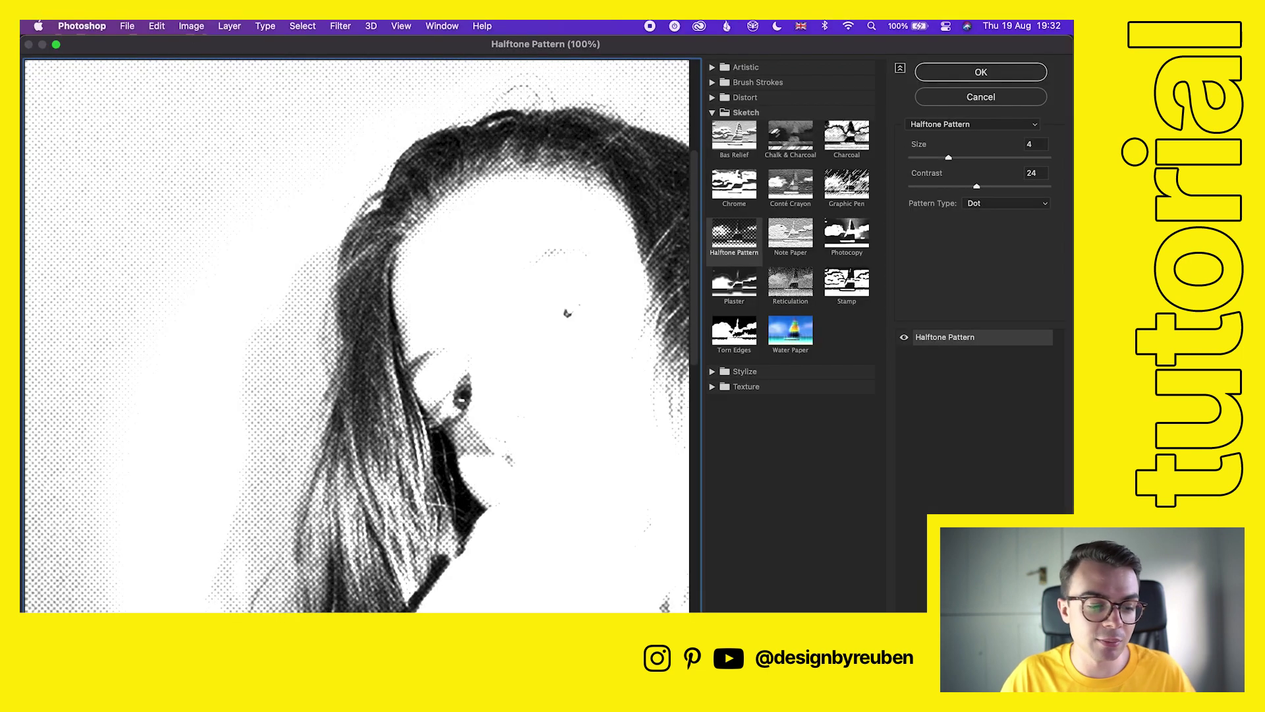
key(super+minus)
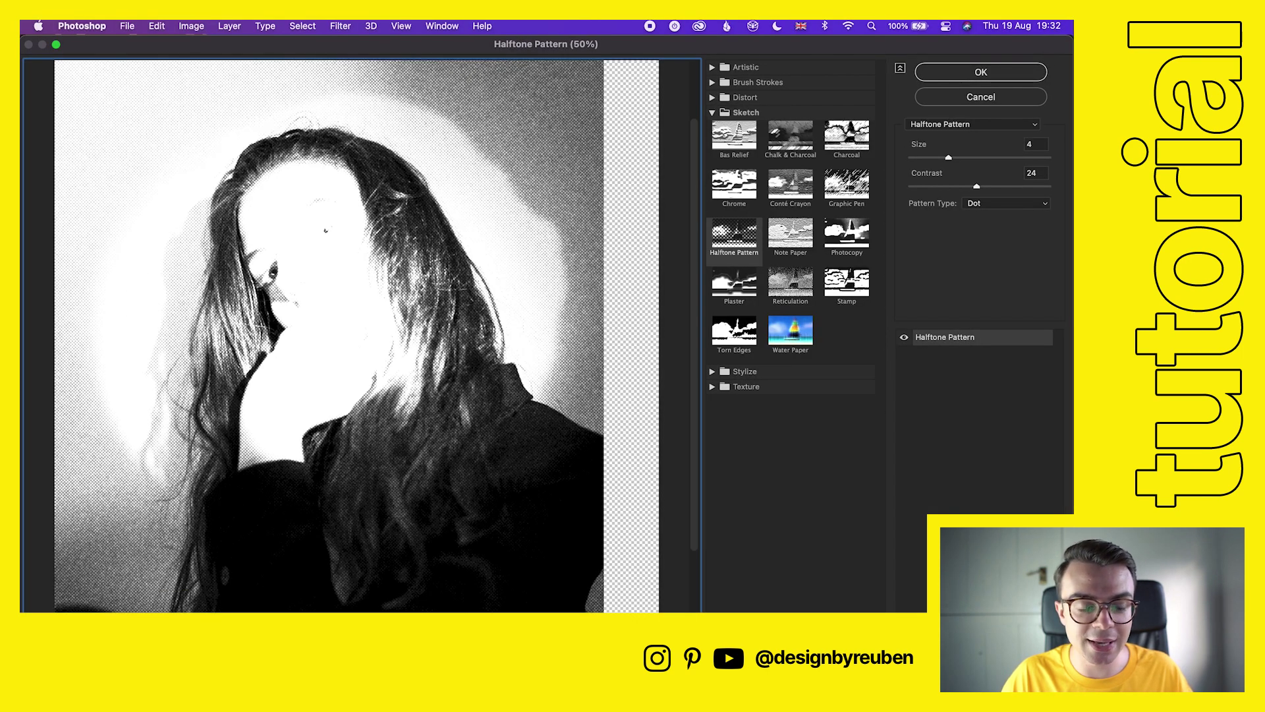
key(super+minus)
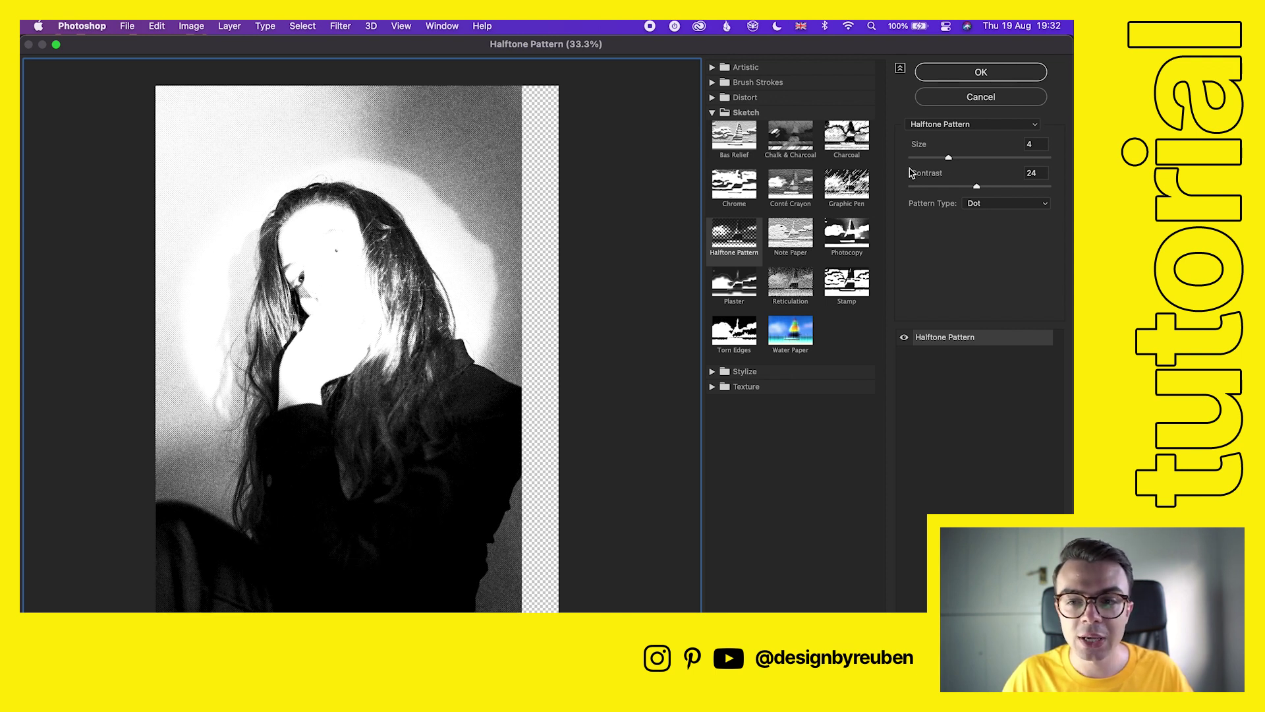
drag(990, 191, 927, 190)
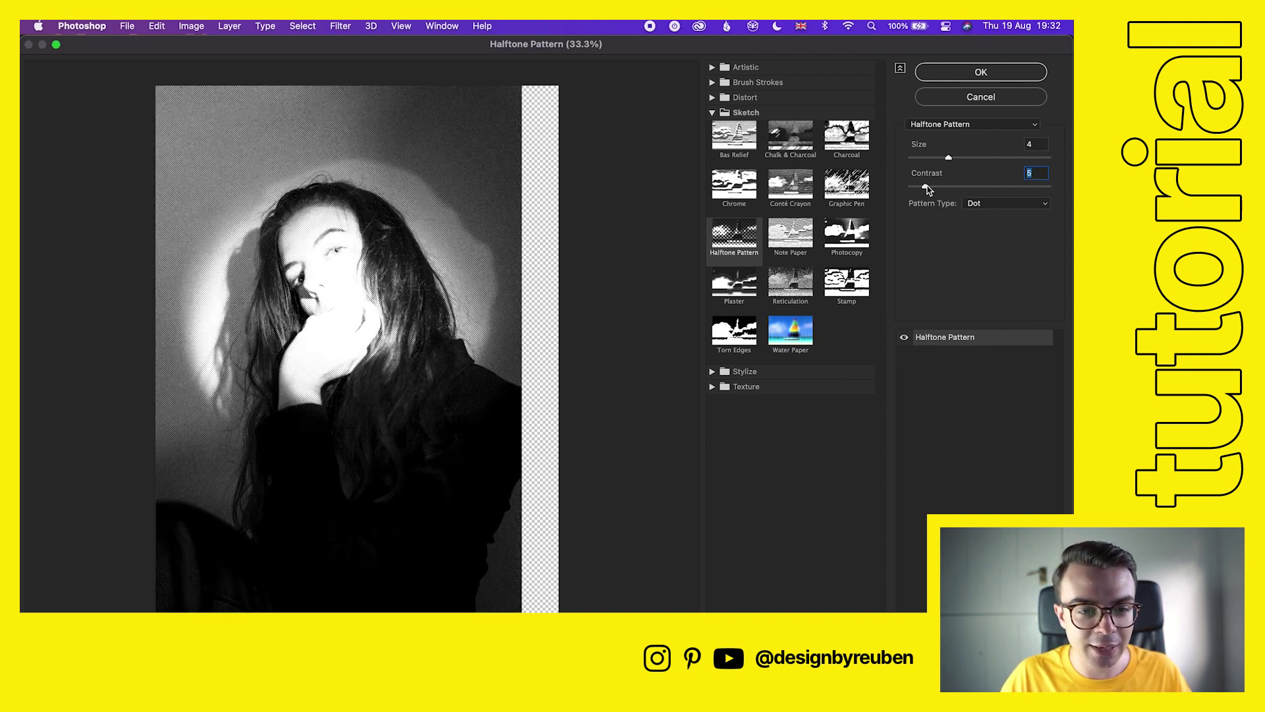
mouse_move(959, 159)
mouse_down()
mouse_move(988, 161)
mouse_move(949, 164)
mouse_move(964, 164)
mouse_up()
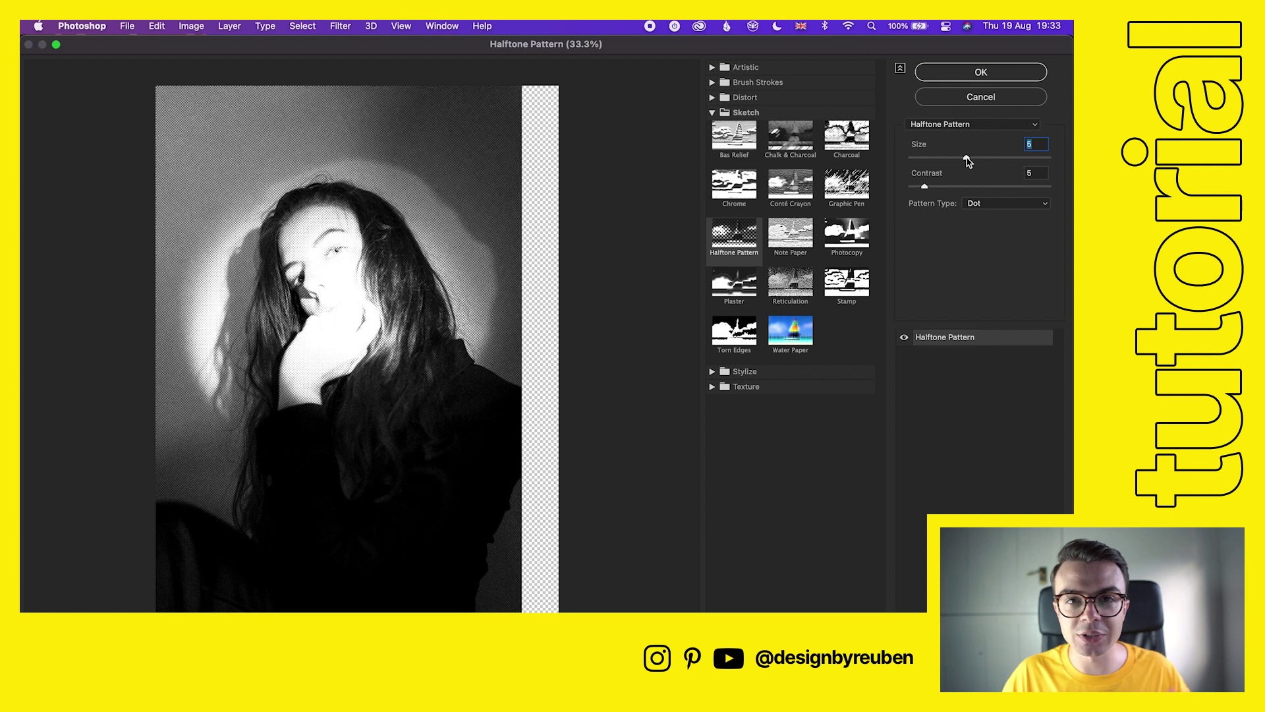
Apply the Halftone Pattern with Size 6, Contrast 3 and Dot pattern type after trying Circle and Line
drag(972, 160, 973, 159)
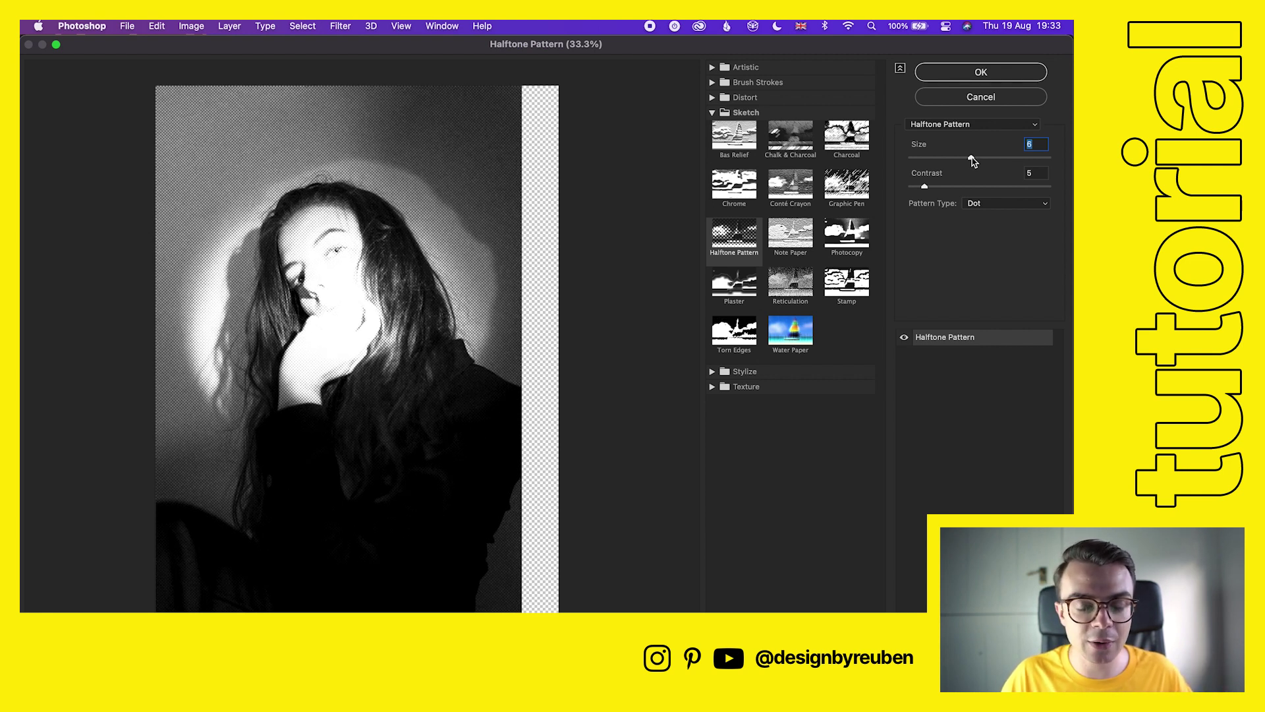
click(977, 208)
click(978, 189)
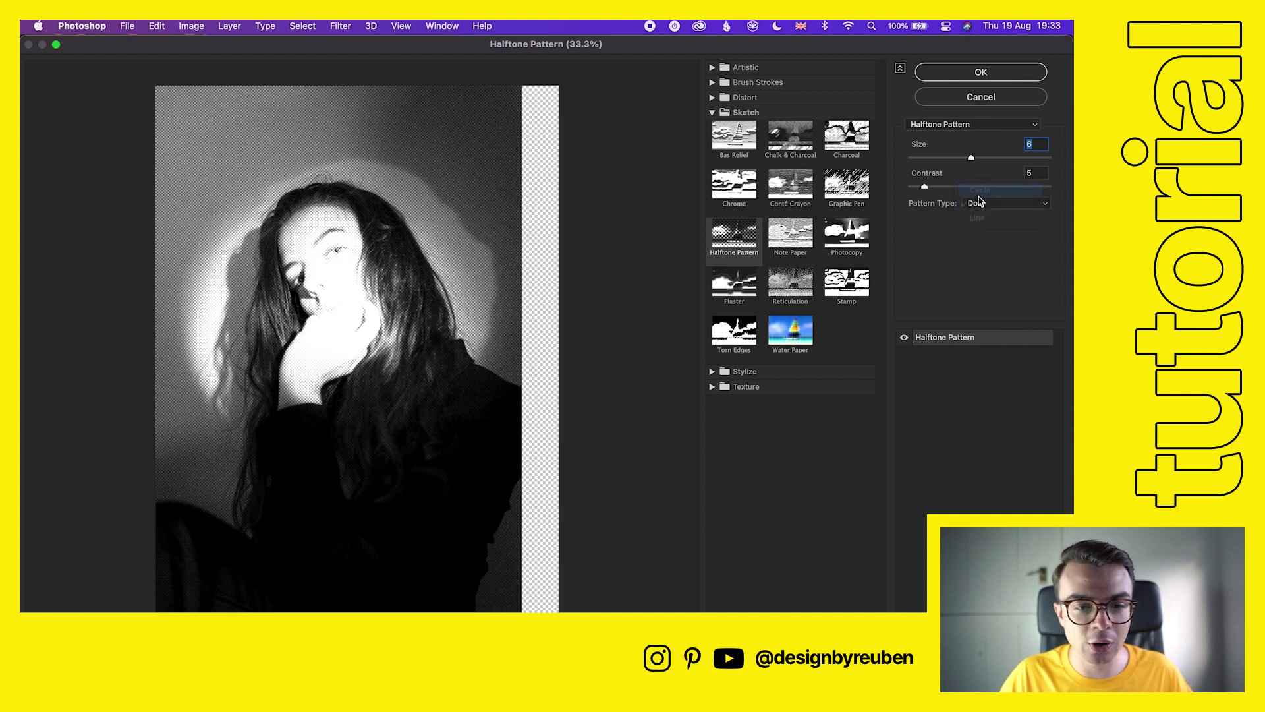
click(979, 206)
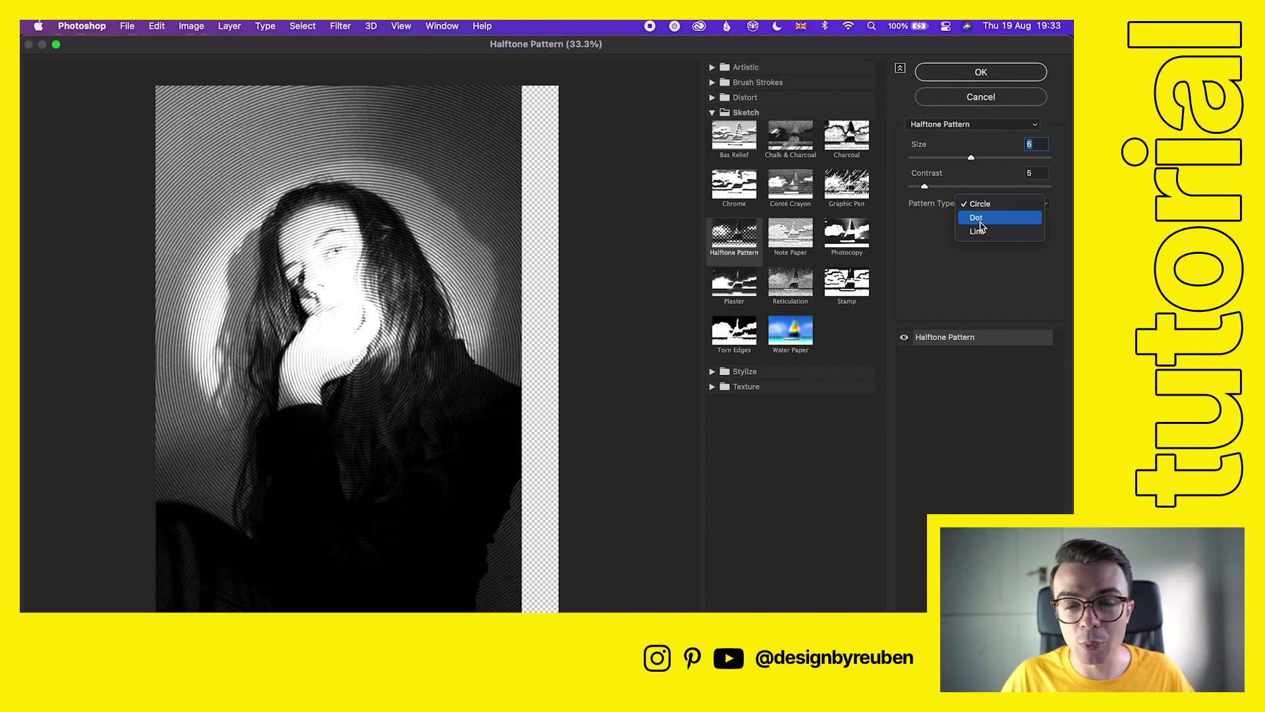
click(980, 231)
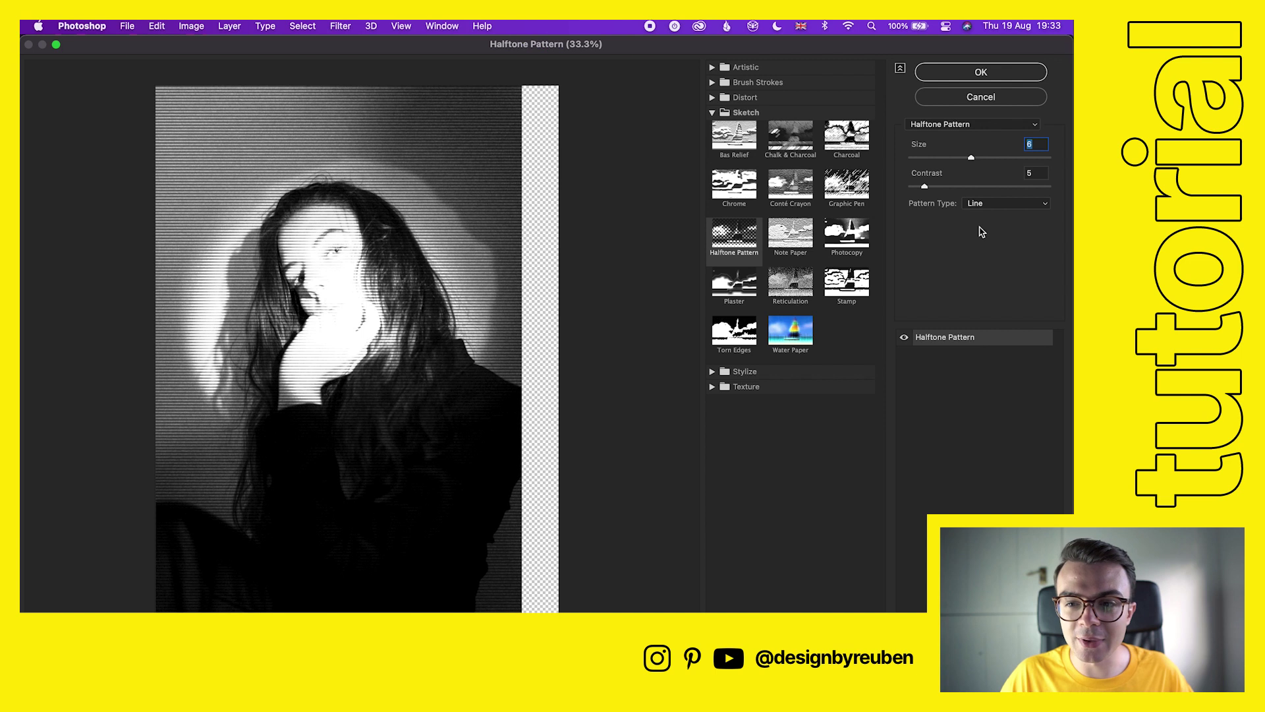
click(982, 206)
click(978, 191)
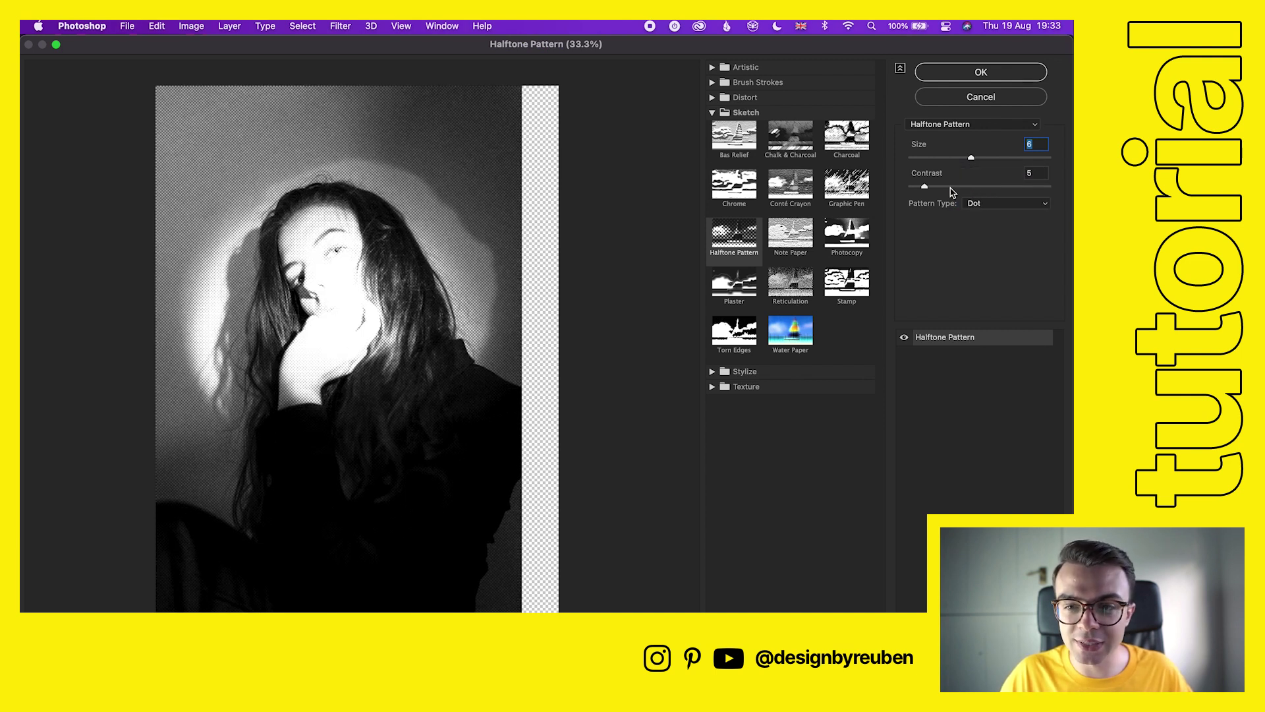
drag(925, 187, 925, 189)
click(1036, 77)
click(957, 540)
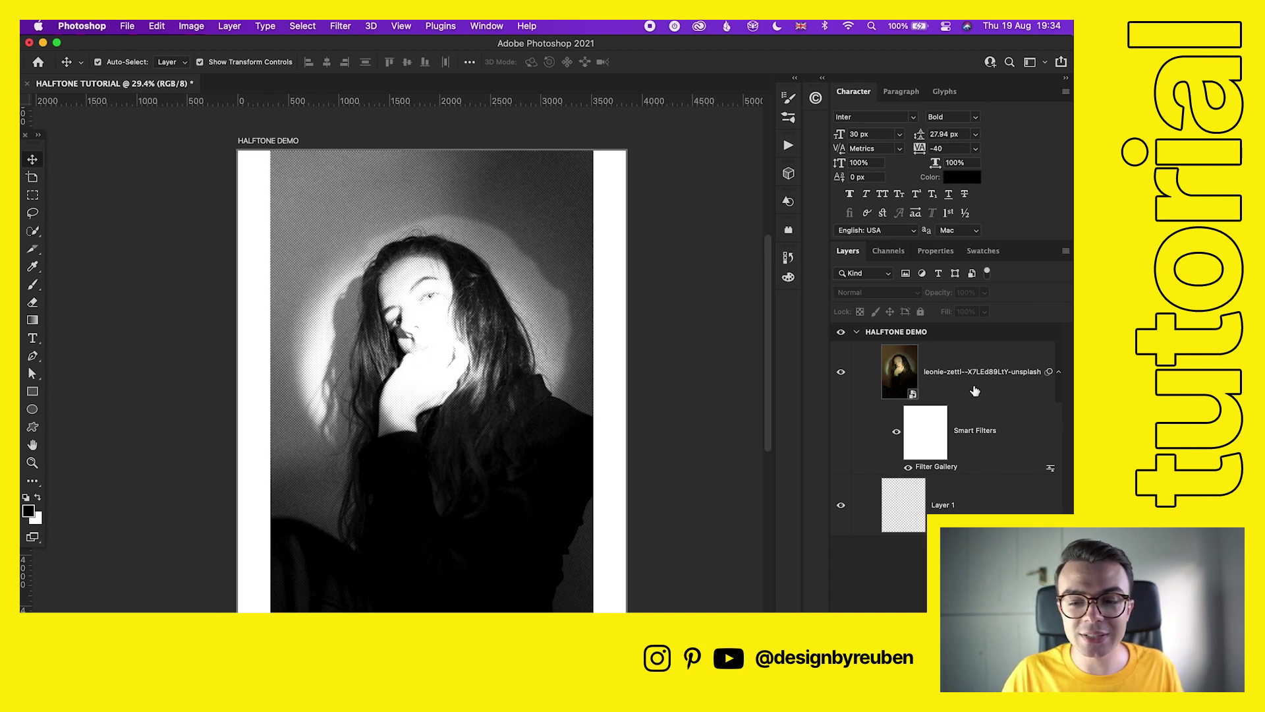
Duplicate the halftone-filtered portrait layer with Cmd+J
click(975, 390)
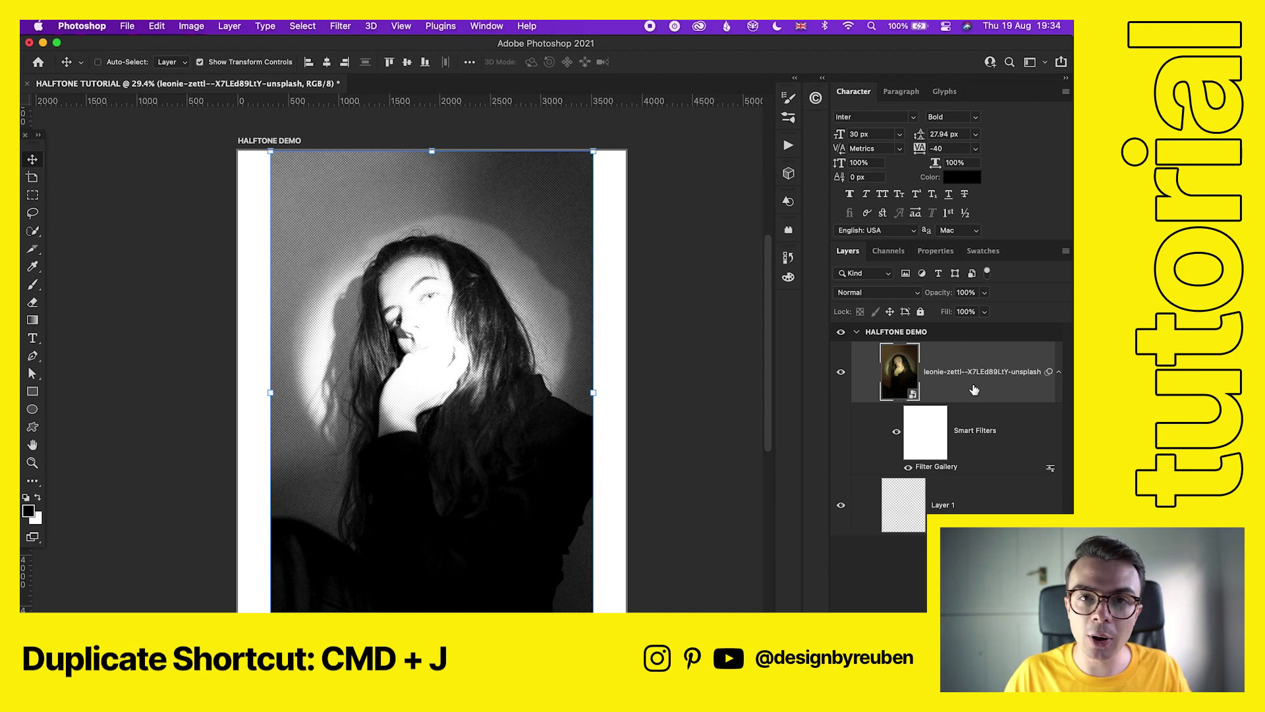
key(super+j)
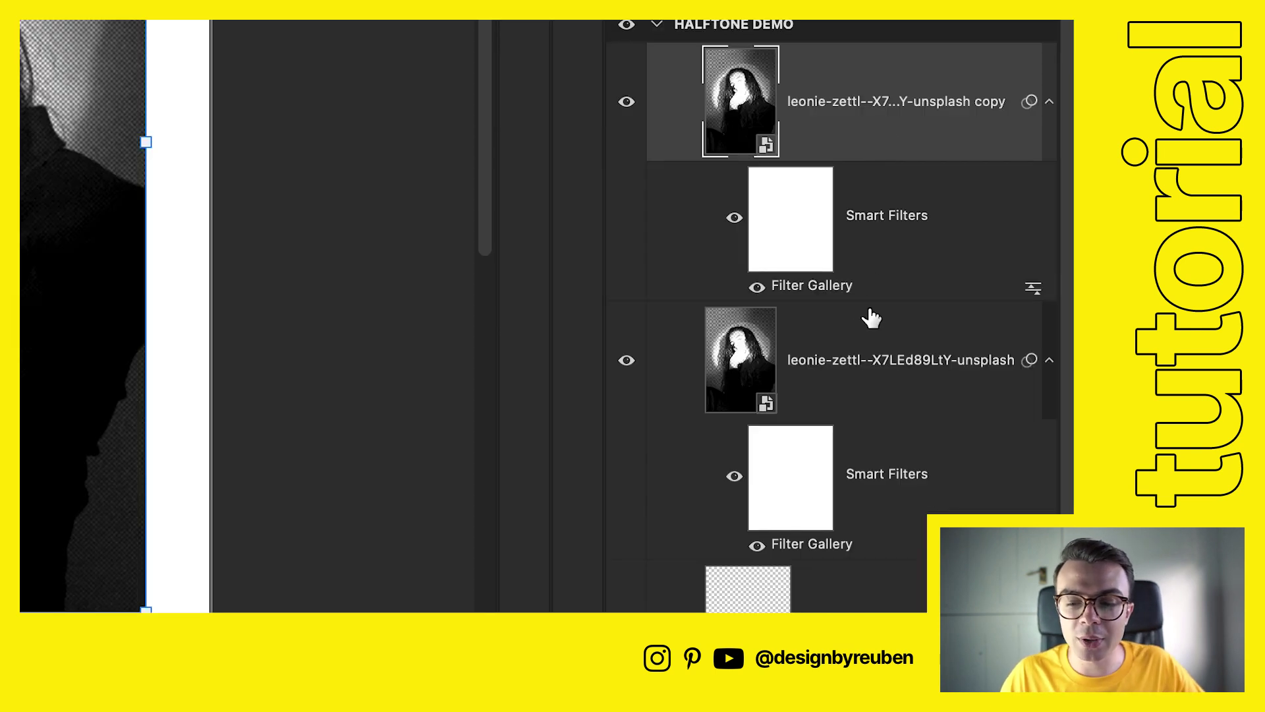
Delete the Filter Gallery smart filter from the original portrait layer beneath the copy
click(966, 486)
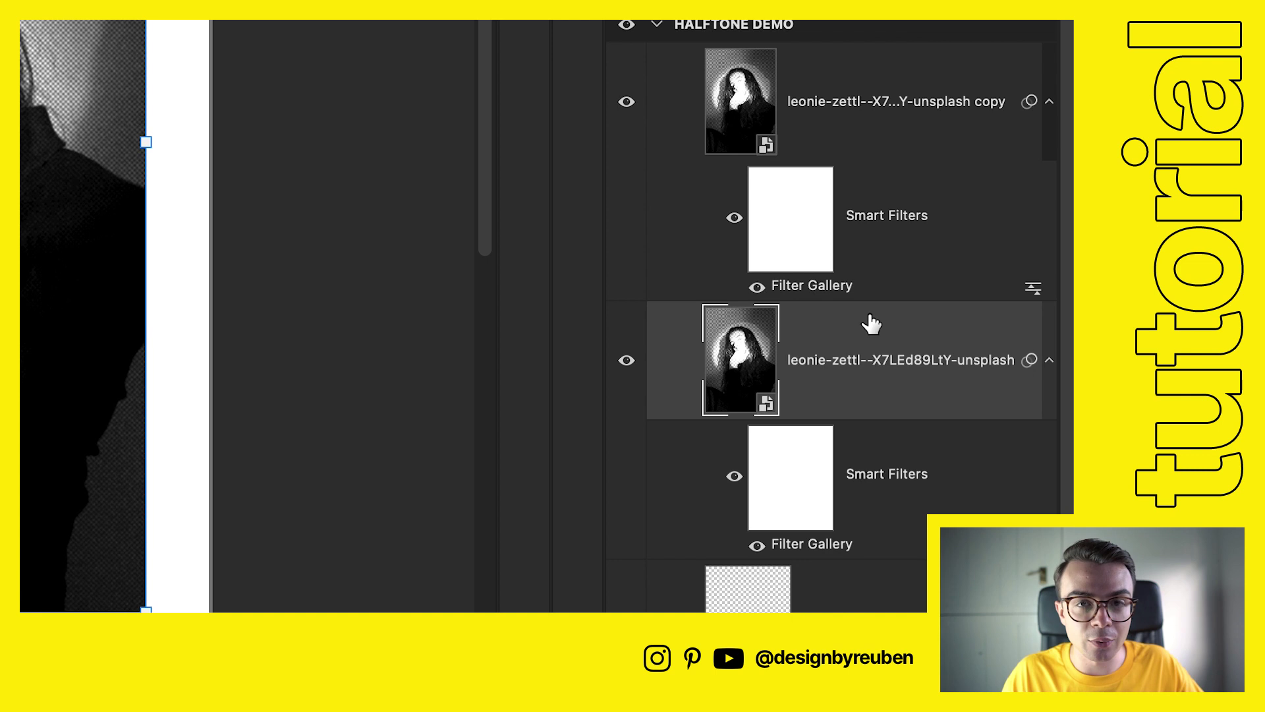
right_click(838, 546)
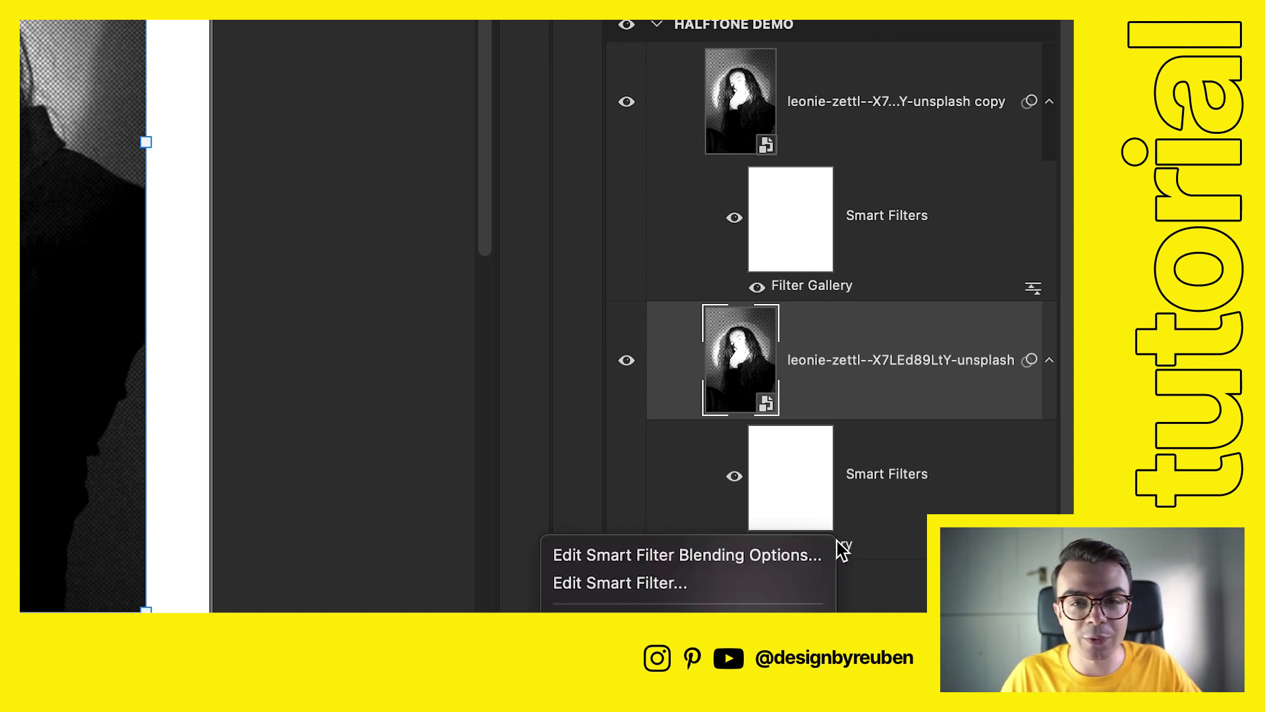
click(734, 571)
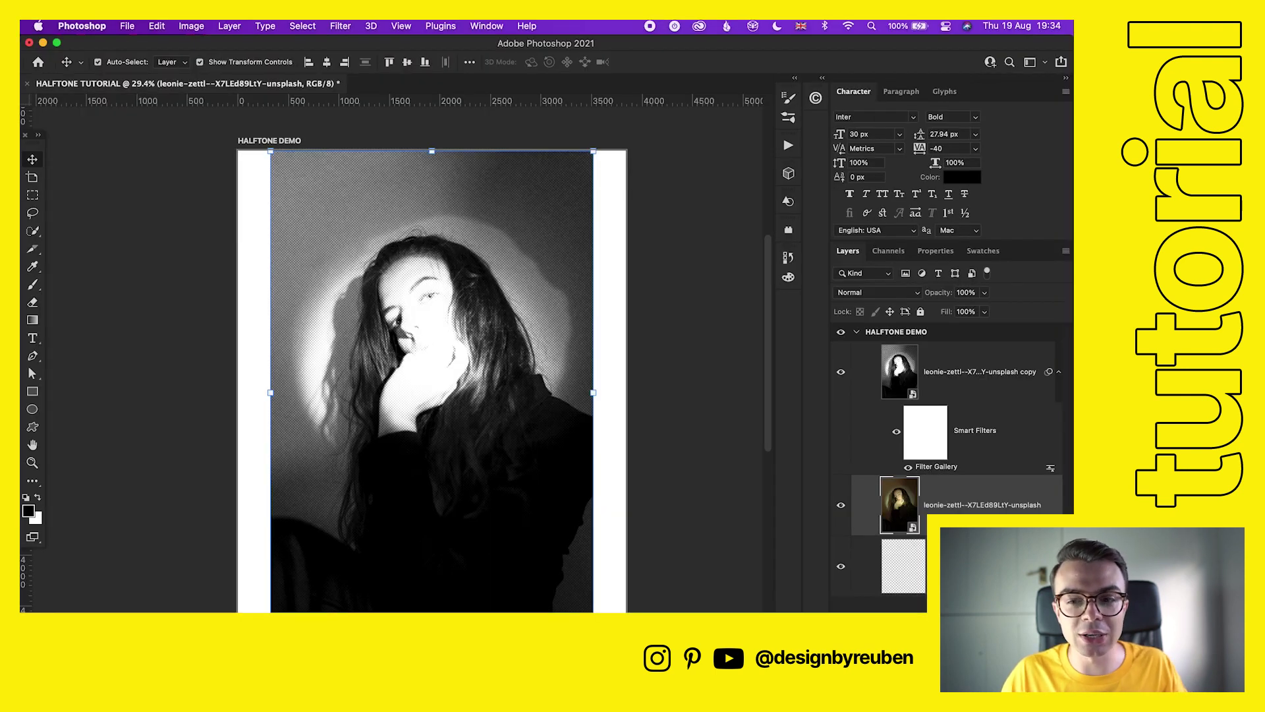
click(981, 386)
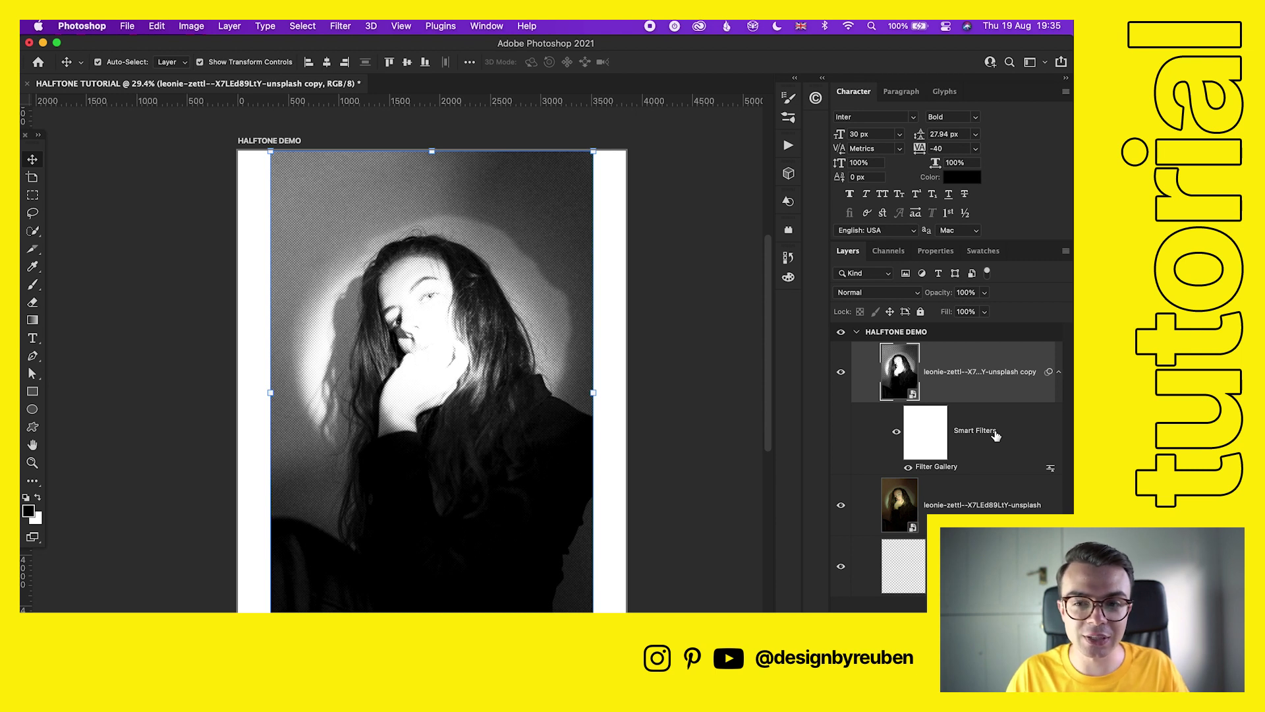
Set the halftone copy layer's blend mode to Multiply
click(871, 294)
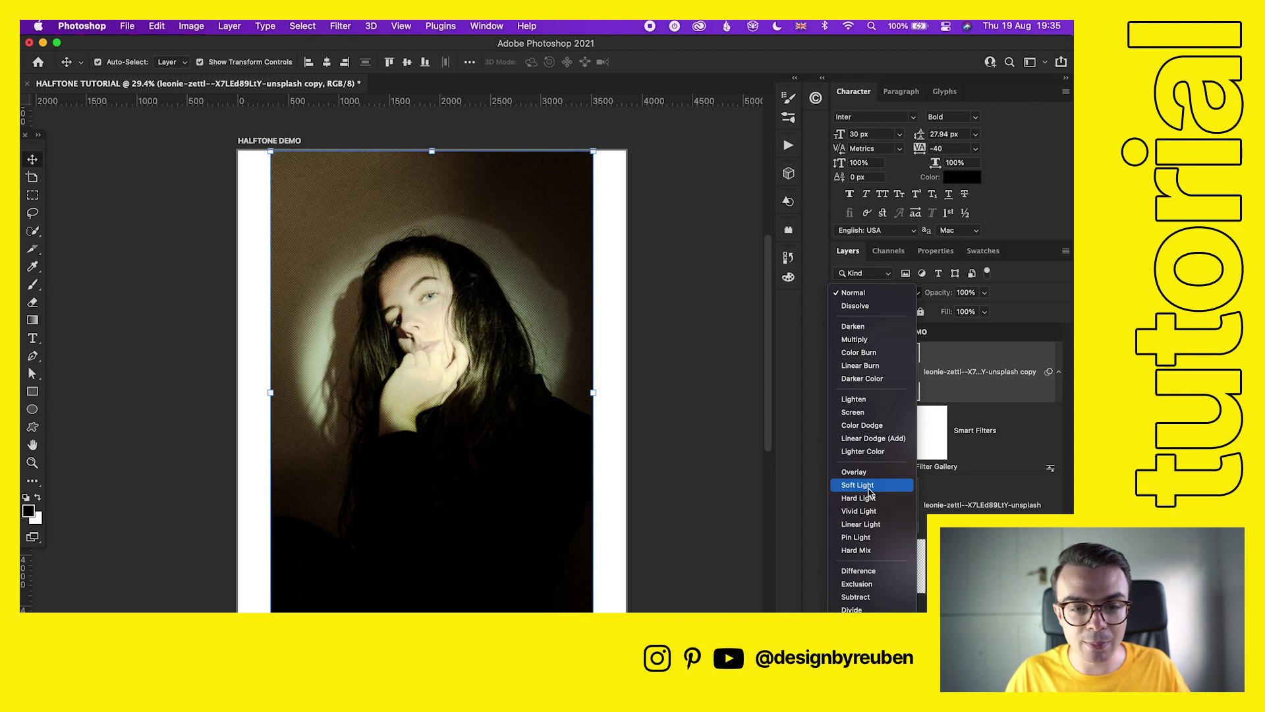
click(860, 340)
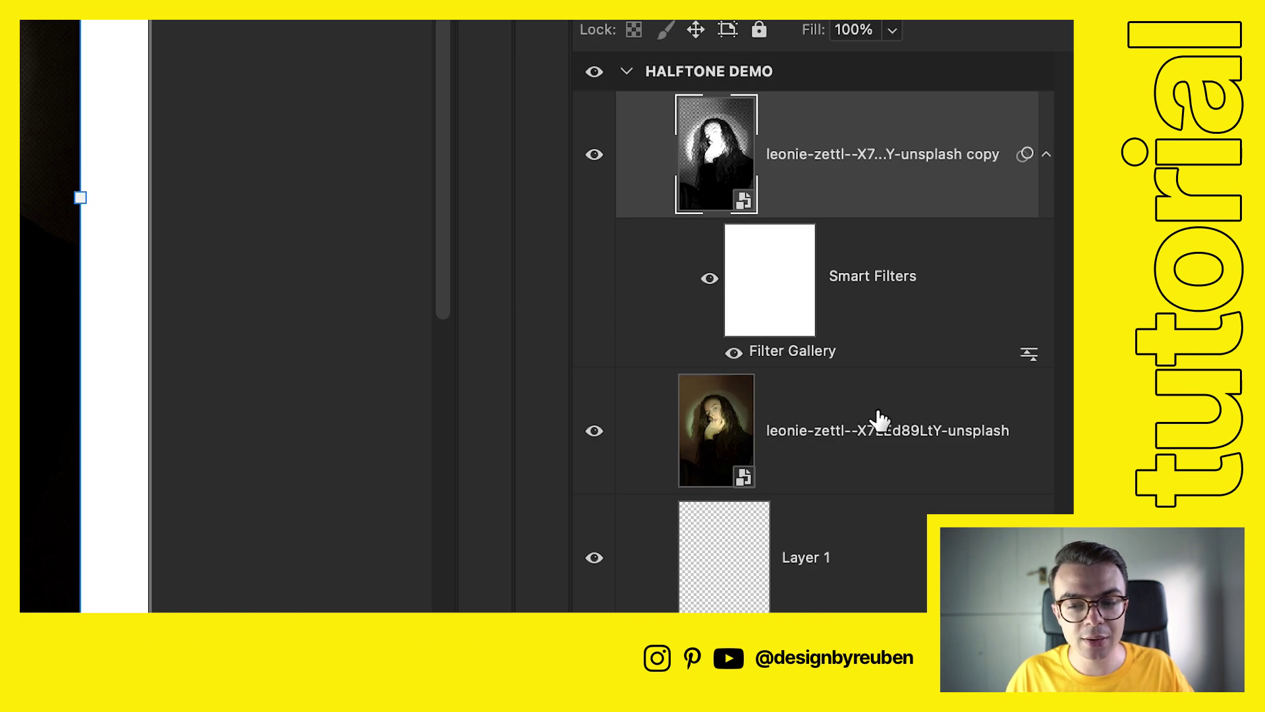
Convert both portrait layers into a single smart object
shift+click(978, 498)
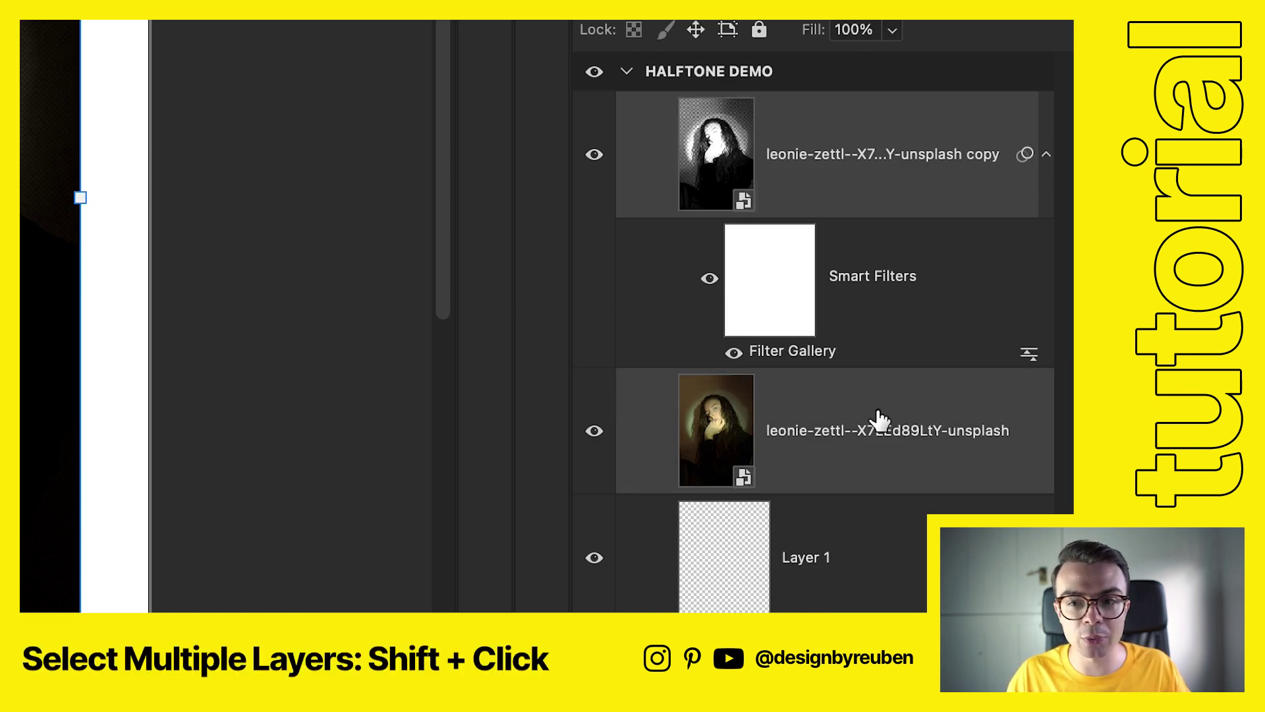
right_click(878, 412)
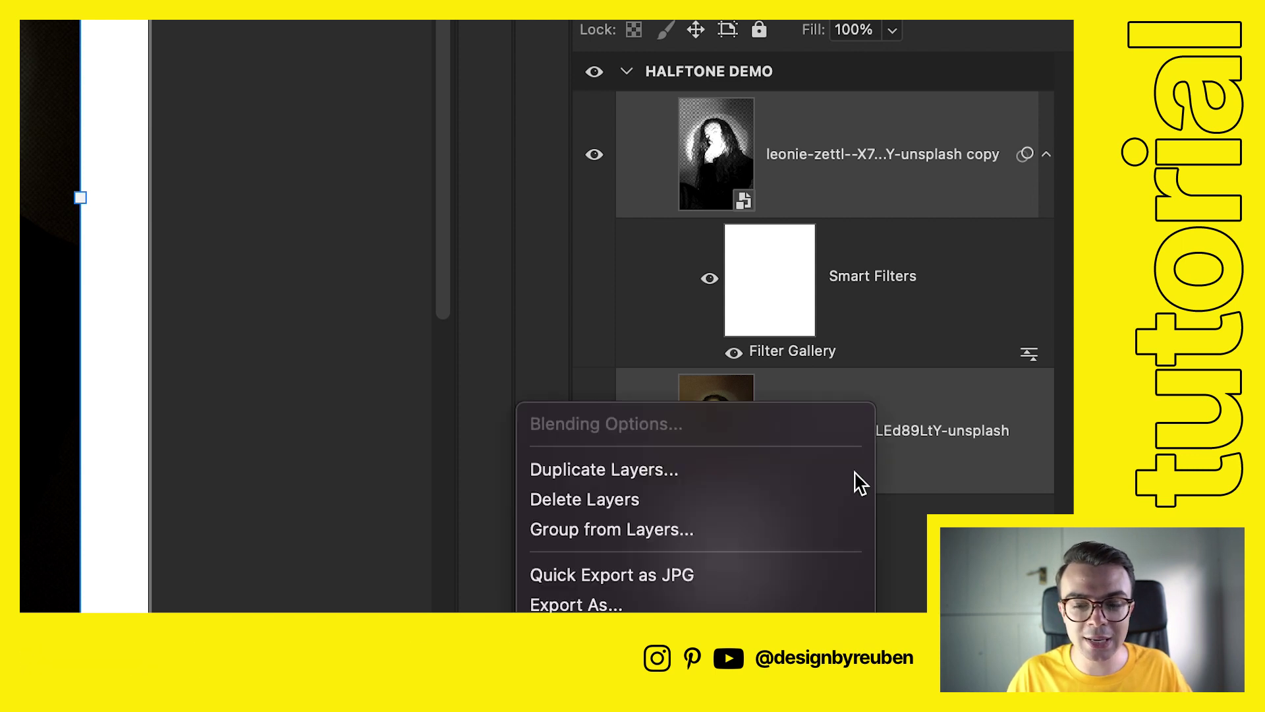
click(770, 642)
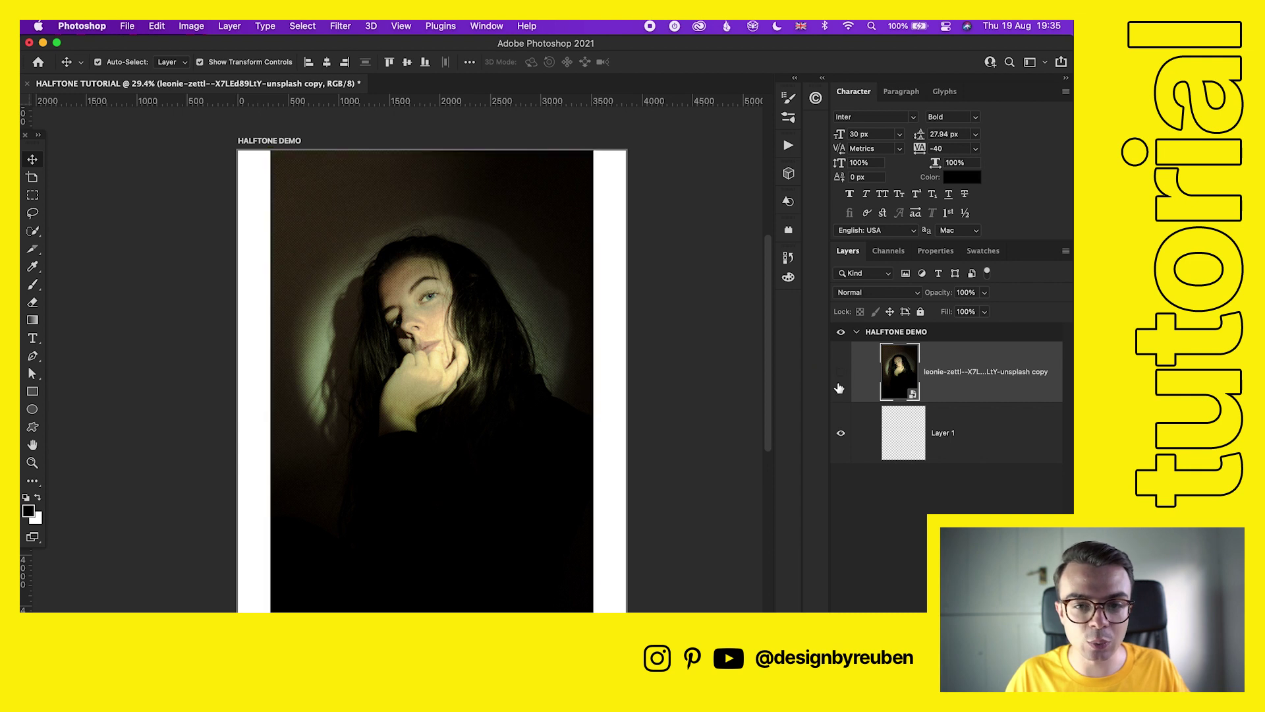
Scale the combined smart object to 123.33% so it fills the HALFTONE DEMO artboard
drag(595, 393, 673, 393)
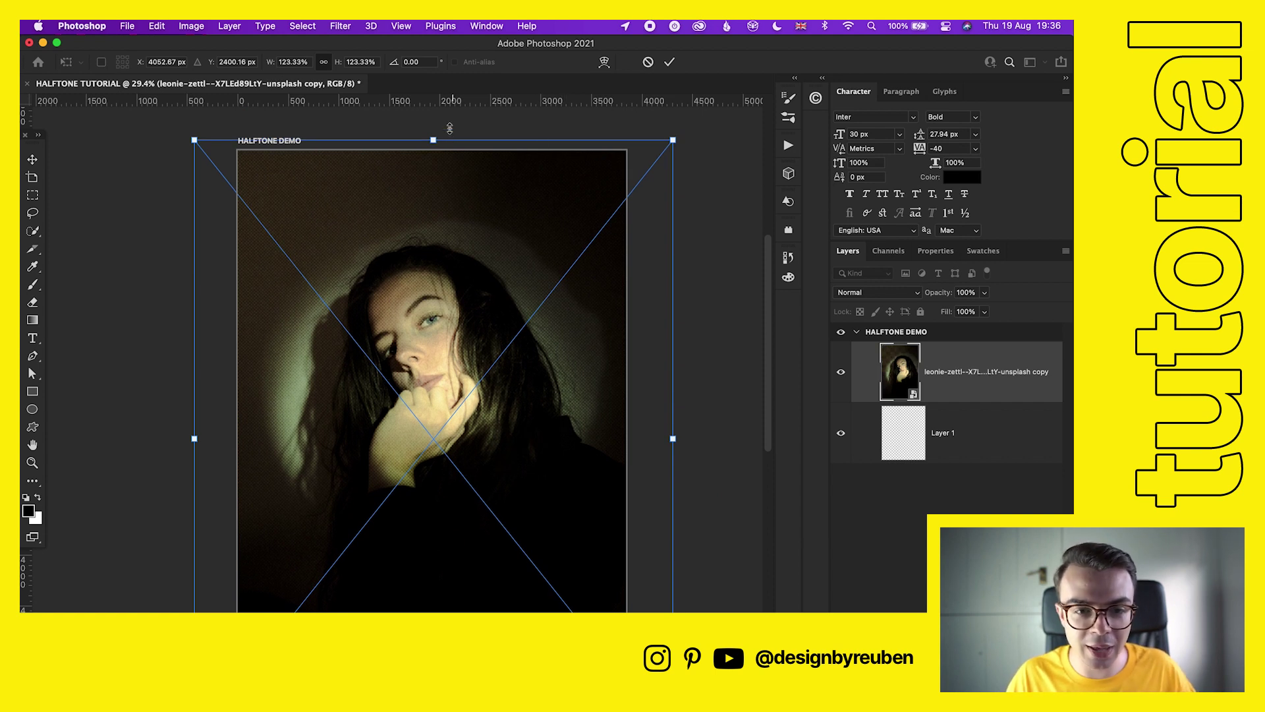
click(668, 62)
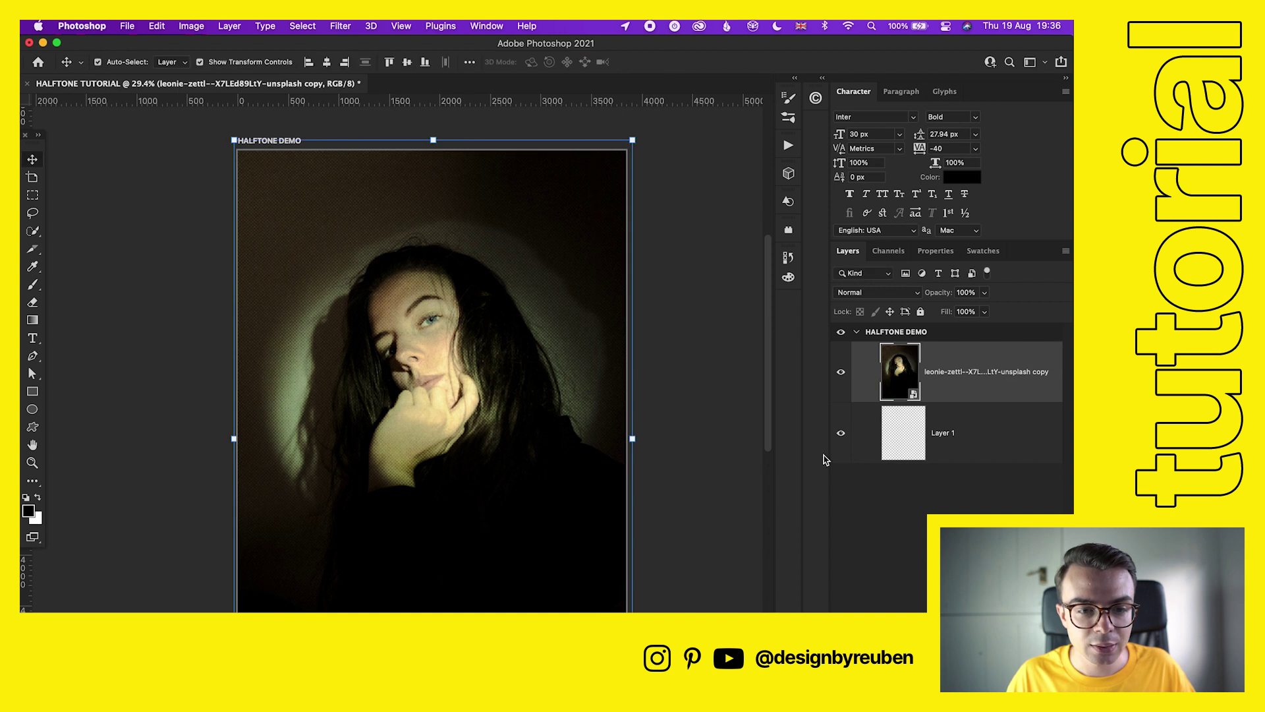
click(920, 588)
scroll(591, 420, up, 3)
scroll(591, 420, up, 1)
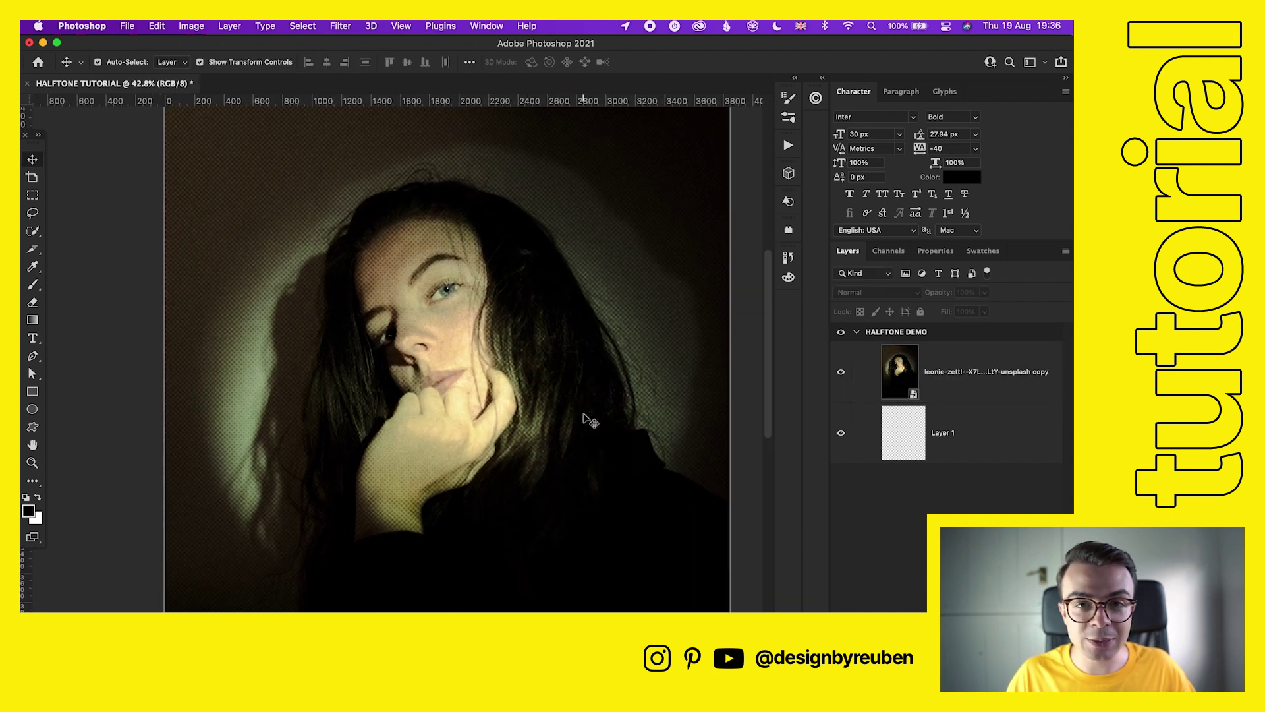